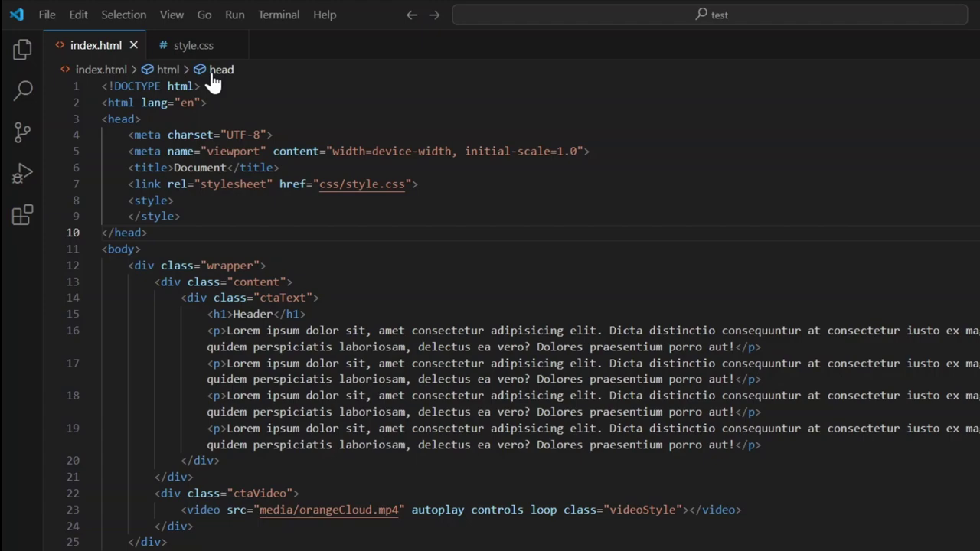
- Review the style.css stylesheet and expand the project's css and media folders to inspect the site's file structure
click(193, 45)
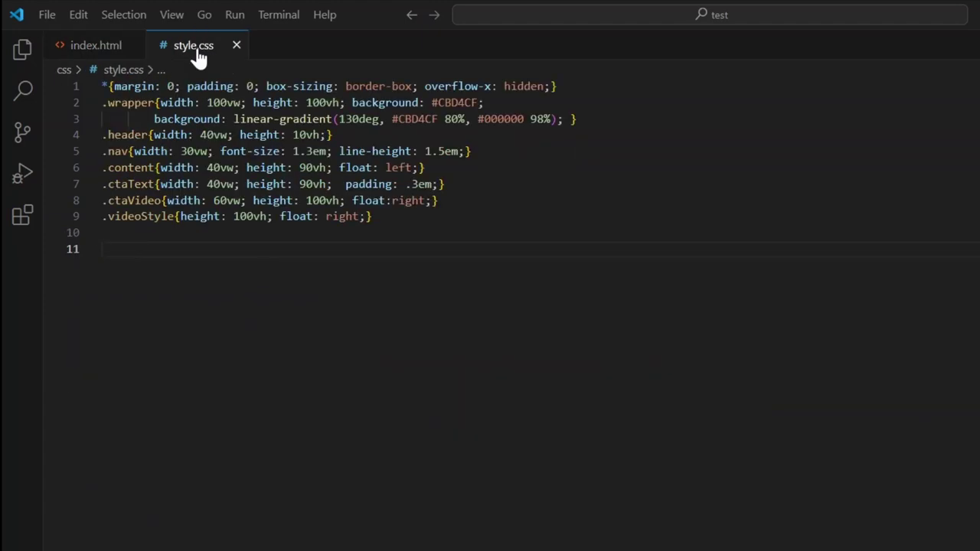
click(21, 48)
click(66, 95)
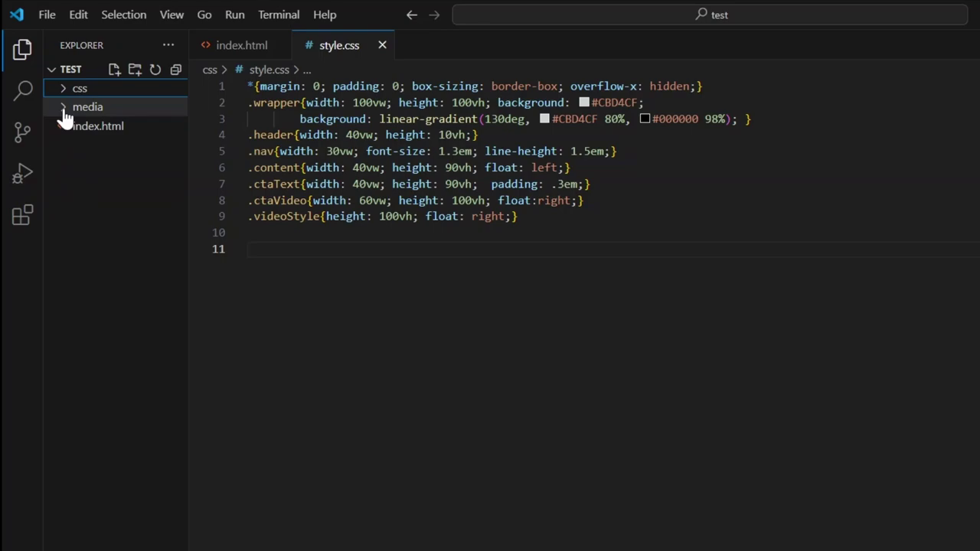
click(65, 107)
click(64, 88)
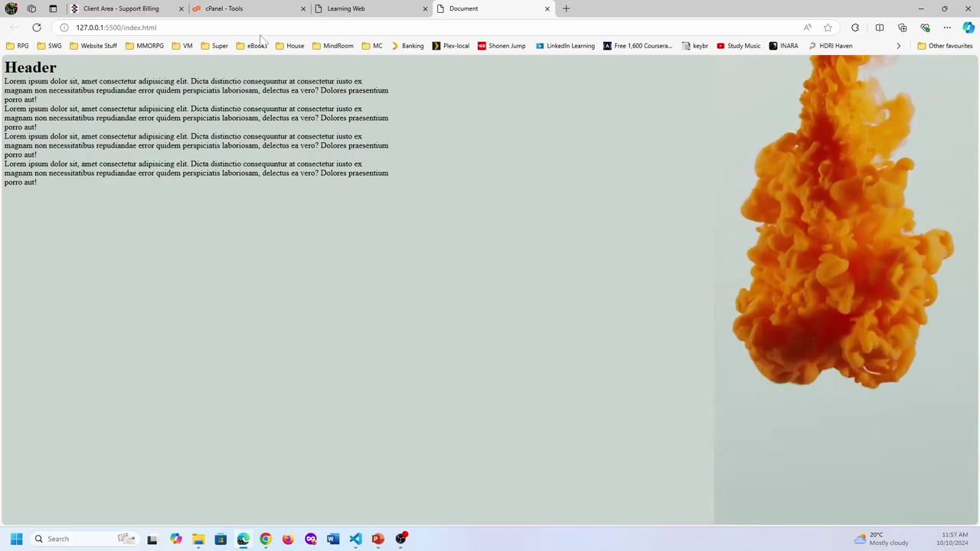
- Switch to cPanel in the browser and open the public_html folder in File Manager
key(ctrl+2)
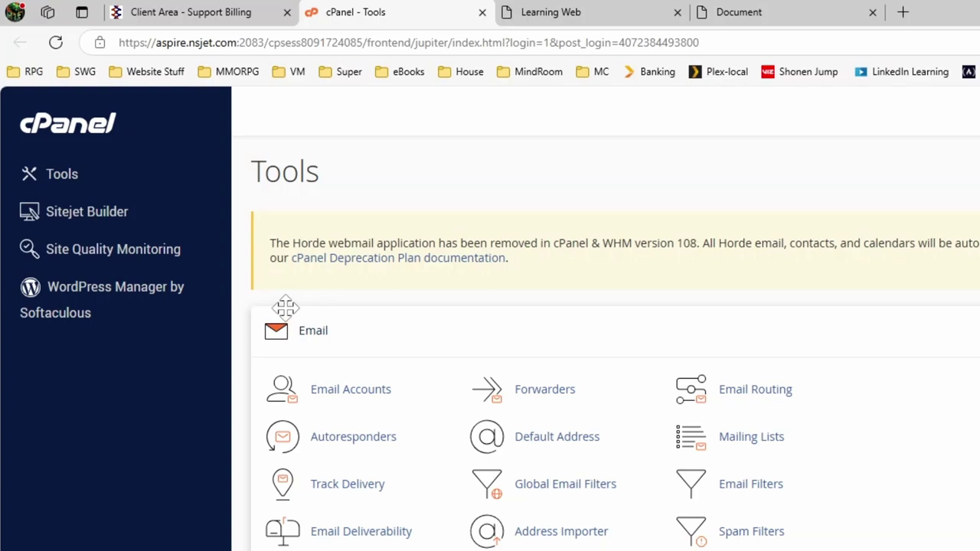
scroll(601, 337, down, 1)
scroll(597, 349, down, 3)
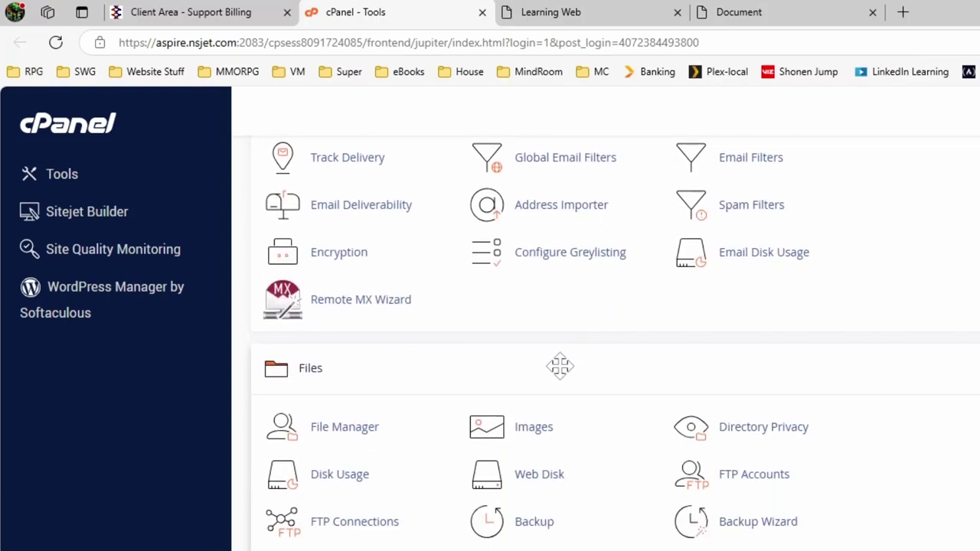
scroll(560, 365, down, 1)
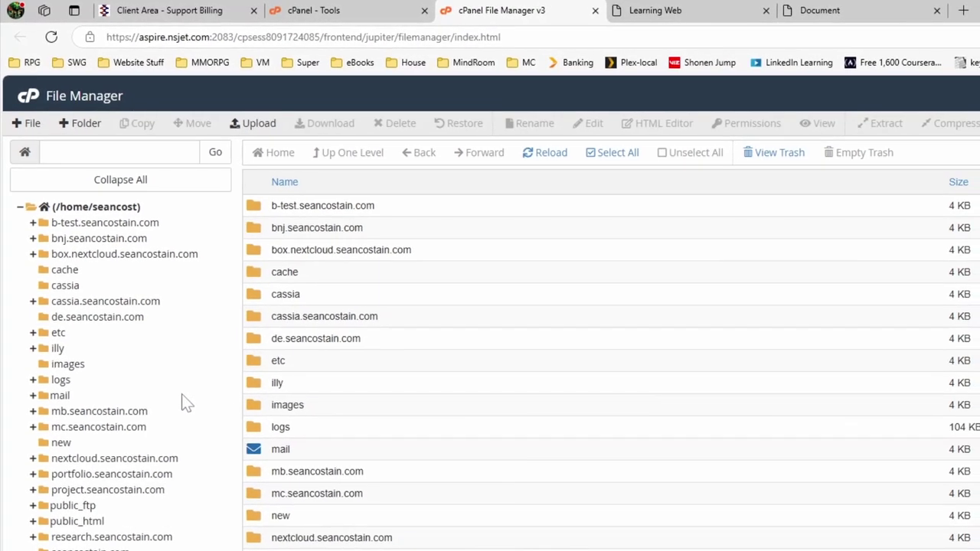
click(76, 523)
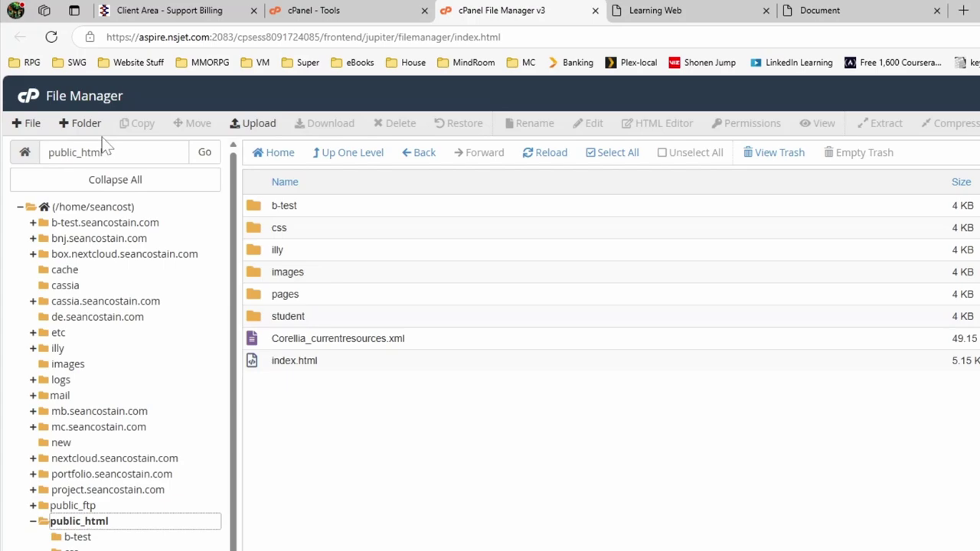
- Create a new folder named test inside public_html
click(83, 124)
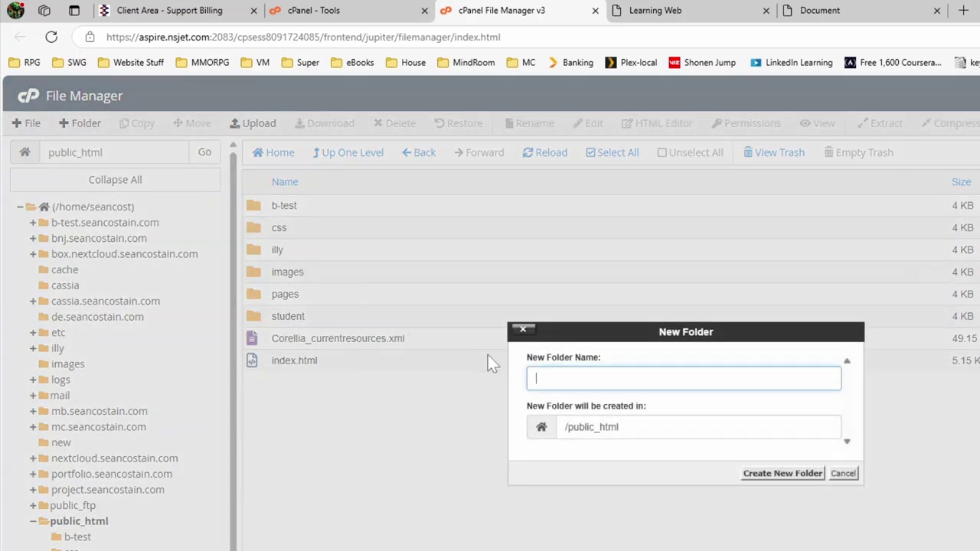
text(test3)
key(BackSpace)
click(605, 465)
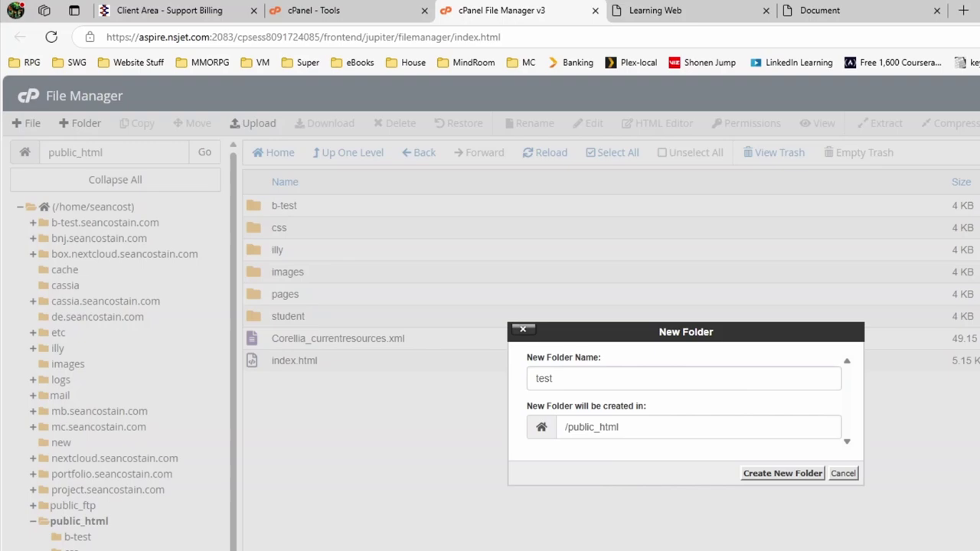
click(804, 475)
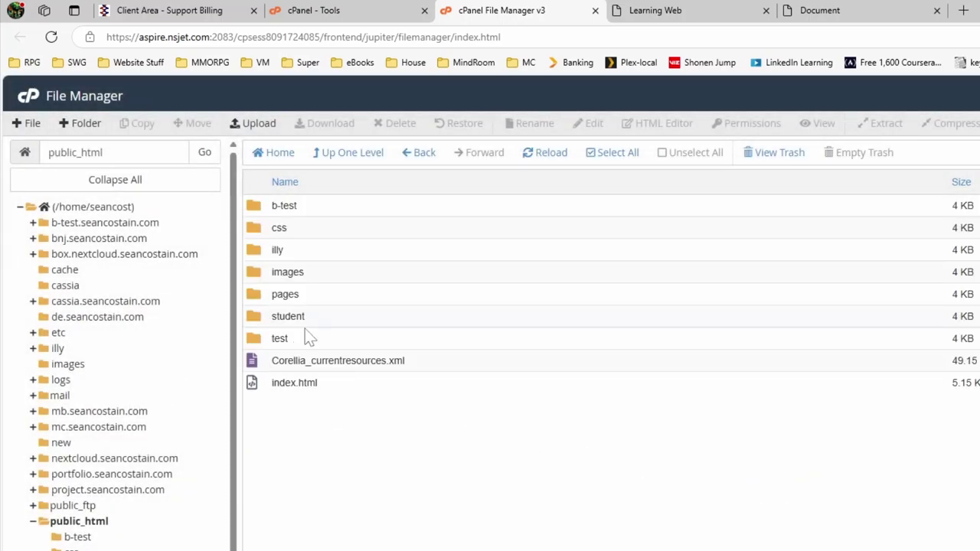
- Load the /test path of the live website in the Learning Web page's browser tab
click(669, 18)
click(153, 36)
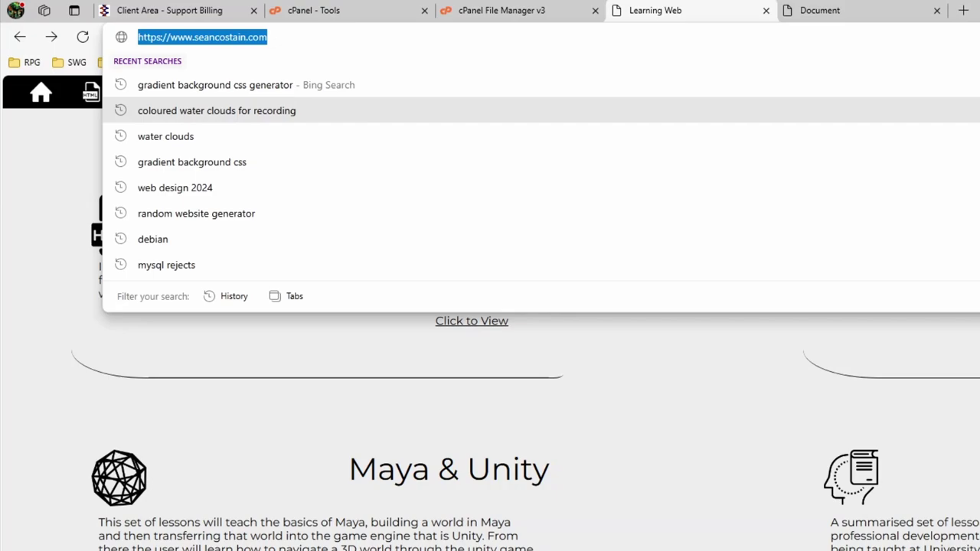
key(End)
text(/test)
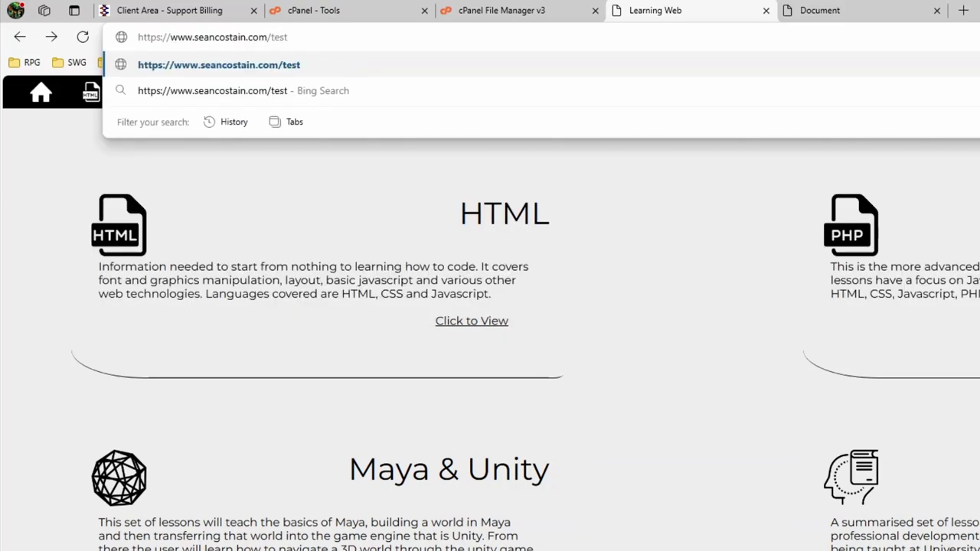
key(Return)
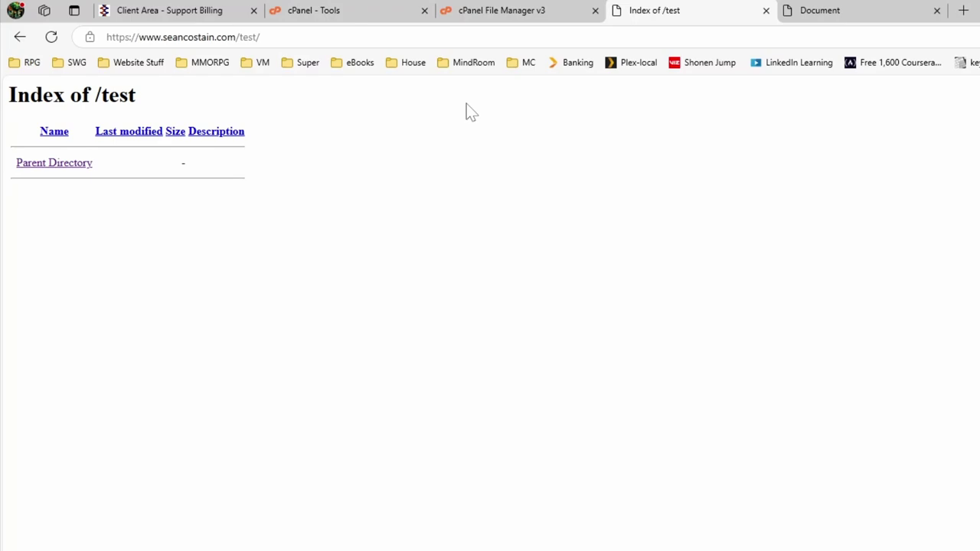
- Upload the index HTML file from the local Desktop test folder into public_html/test on the server
click(538, 21)
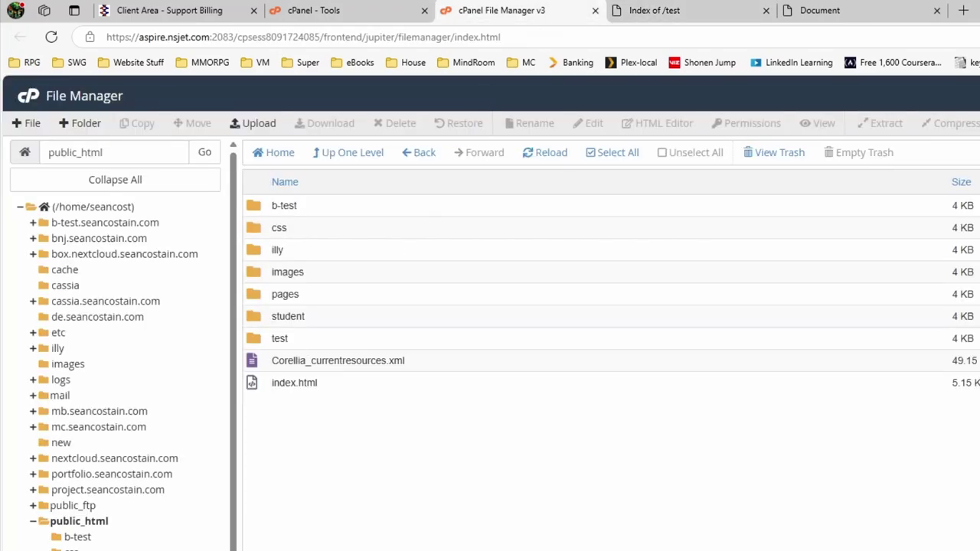
double_click(260, 341)
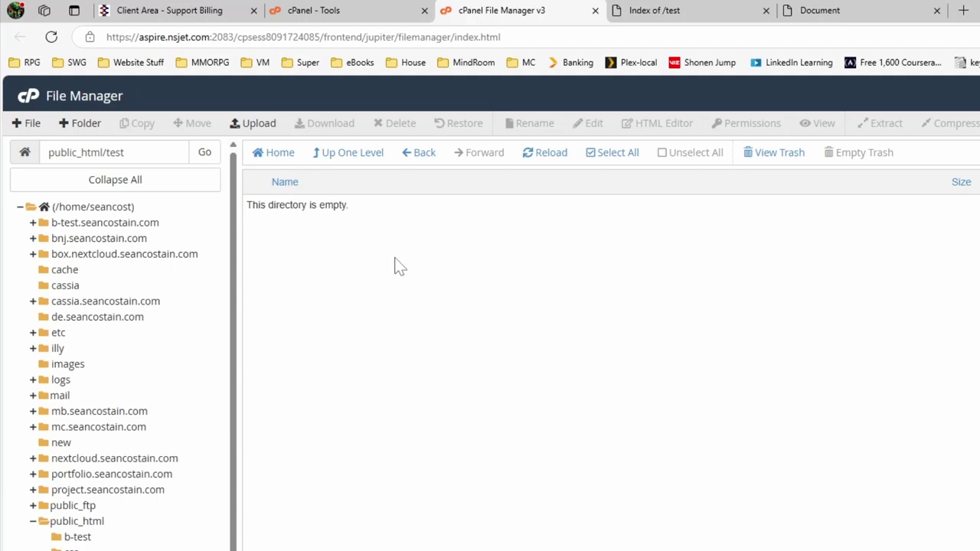
click(259, 125)
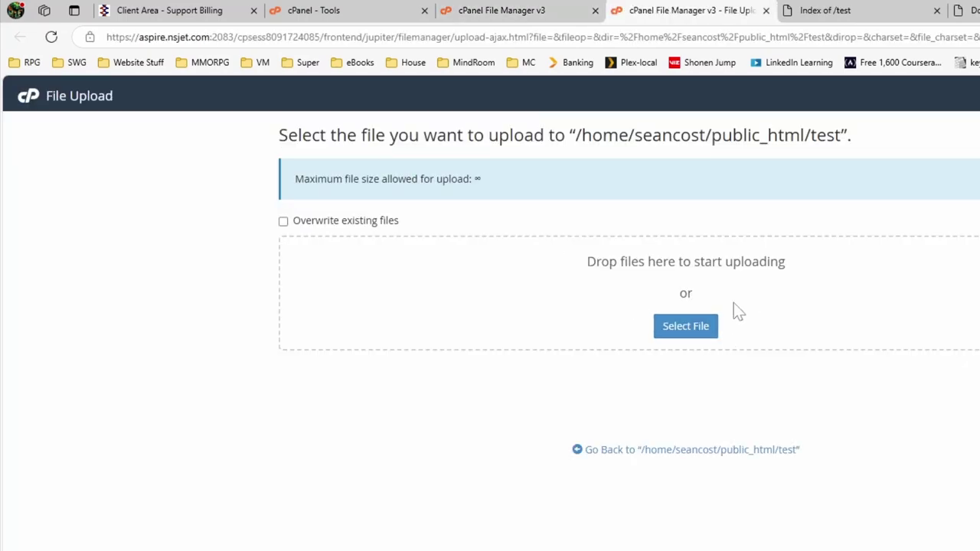
click(712, 331)
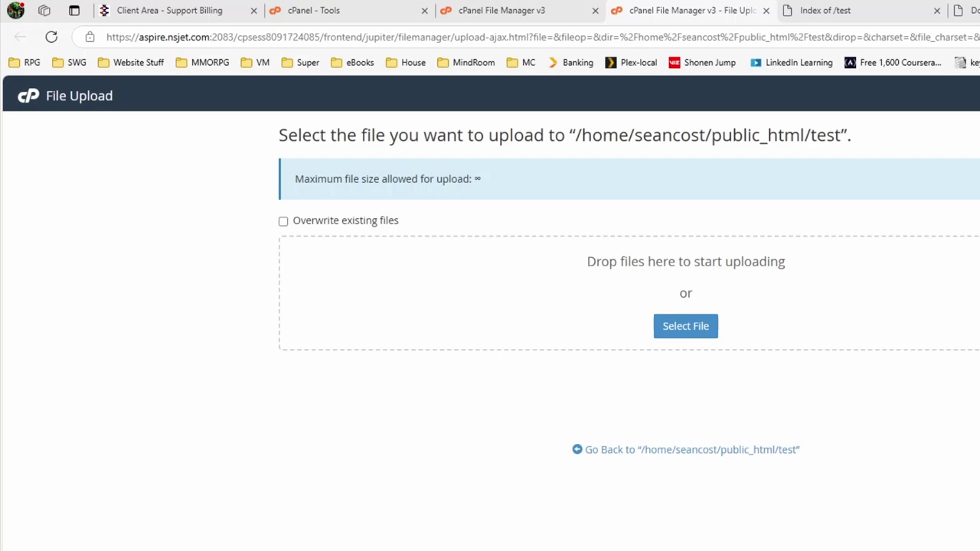
drag(0, 395, 891, 393)
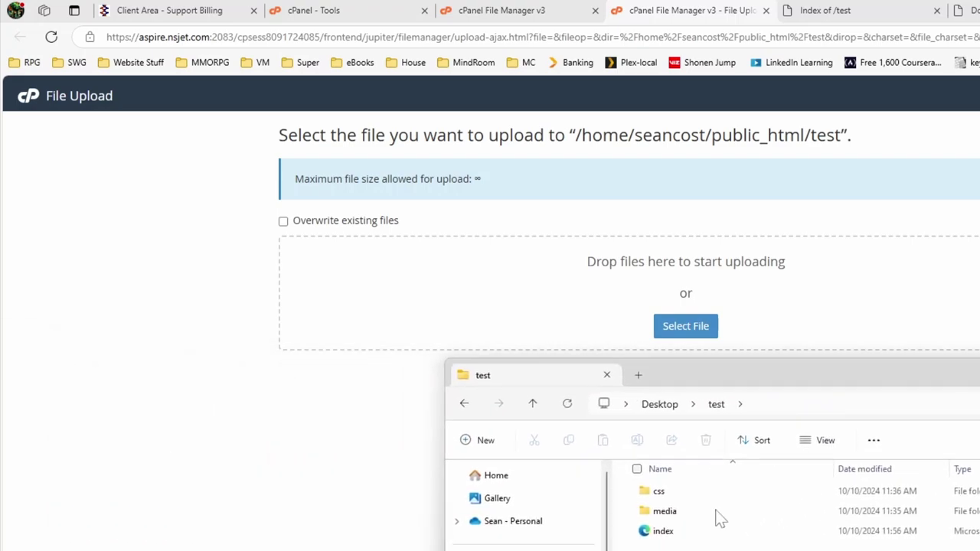
drag(651, 529, 784, 325)
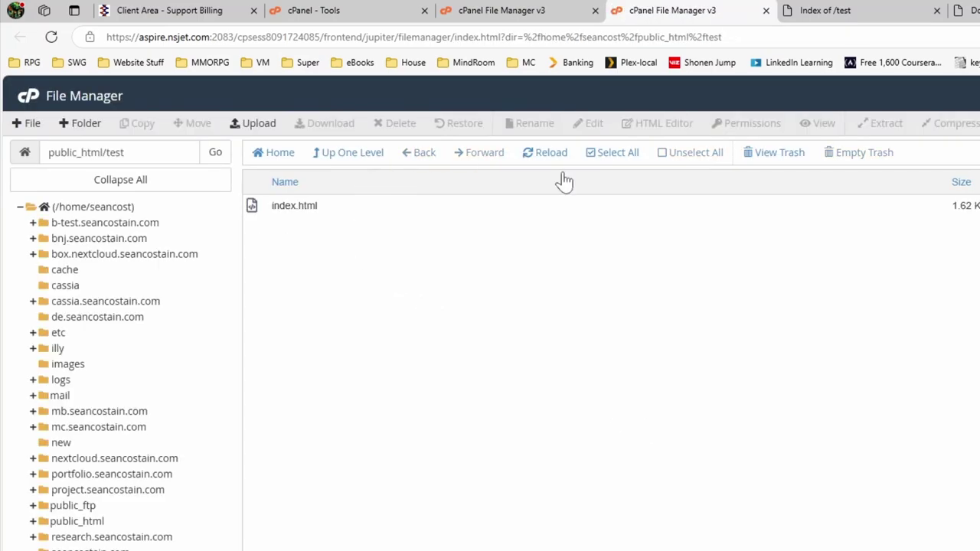
- Create two folders named css and media inside public_html/test
click(83, 123)
text(css)
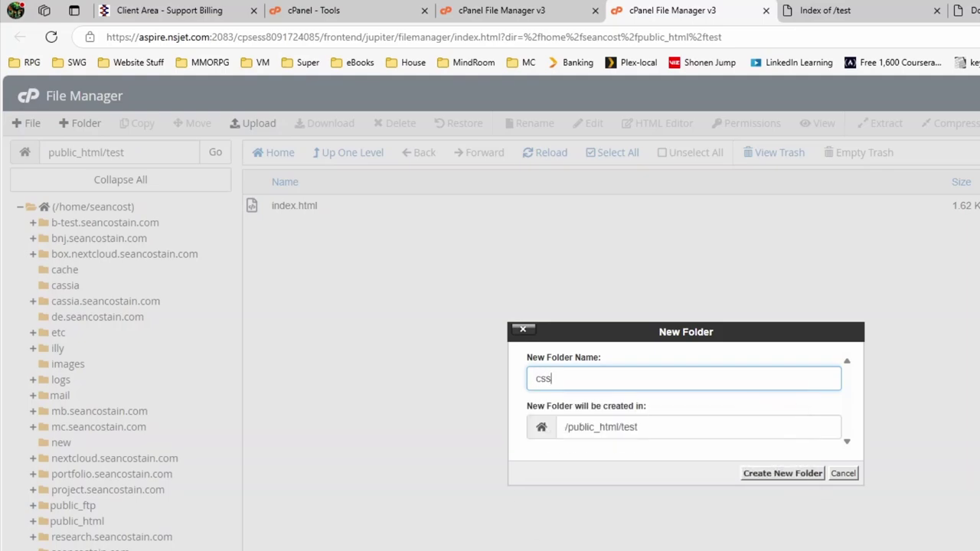
click(790, 475)
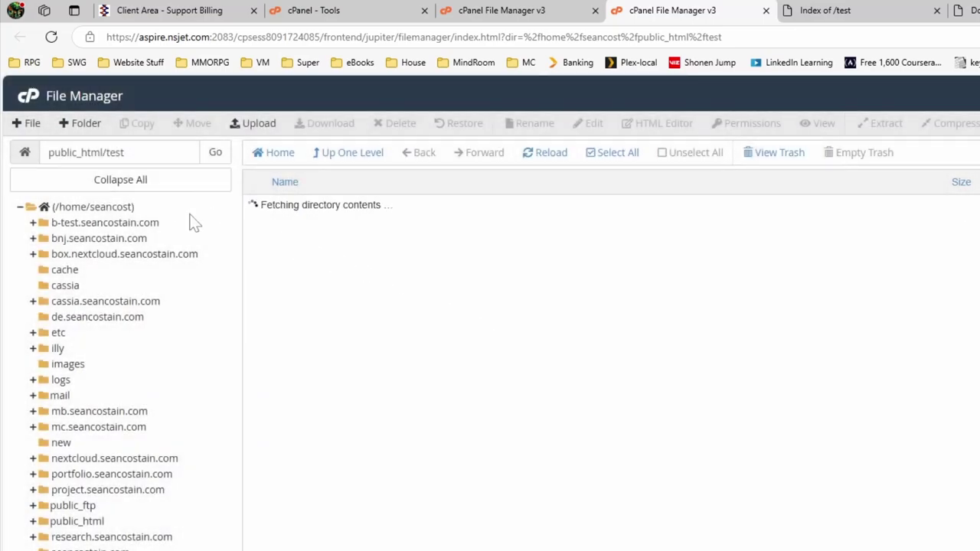
click(82, 123)
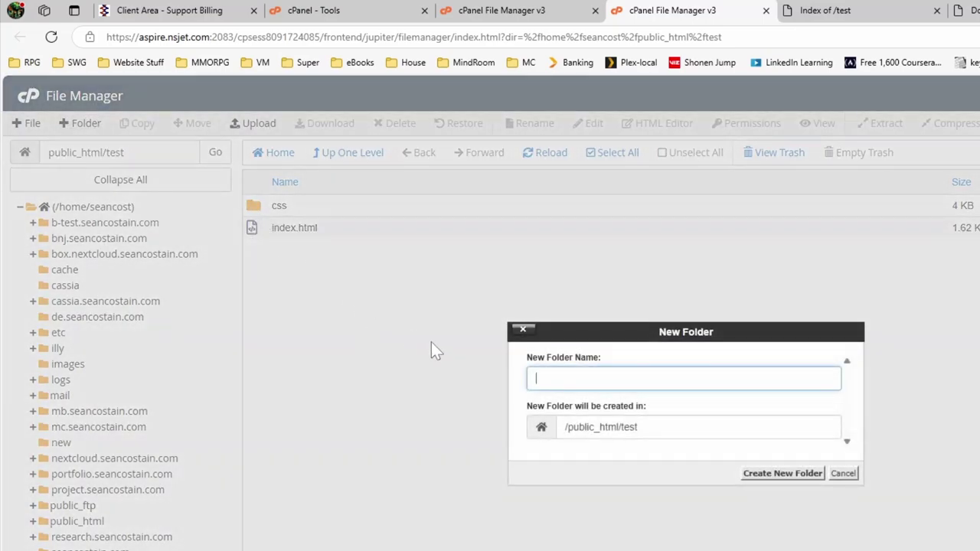
text(media)
click(778, 474)
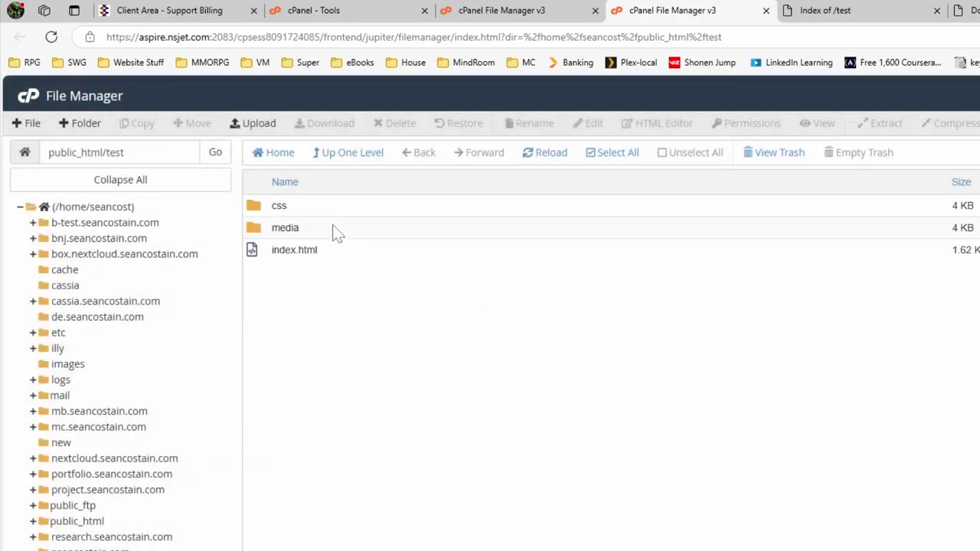
- Upload style.css from the local css folder into public_html/test/css and return to that server folder
double_click(259, 207)
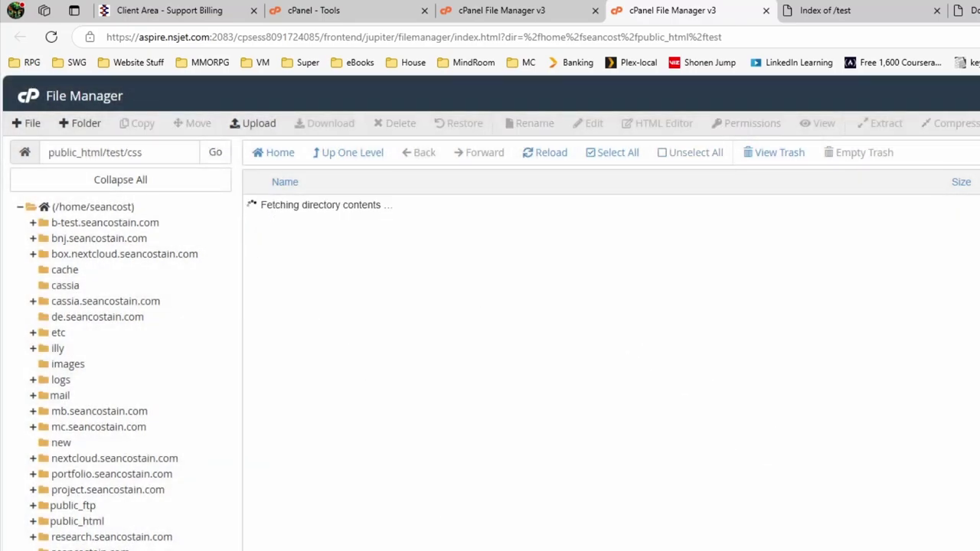
click(258, 125)
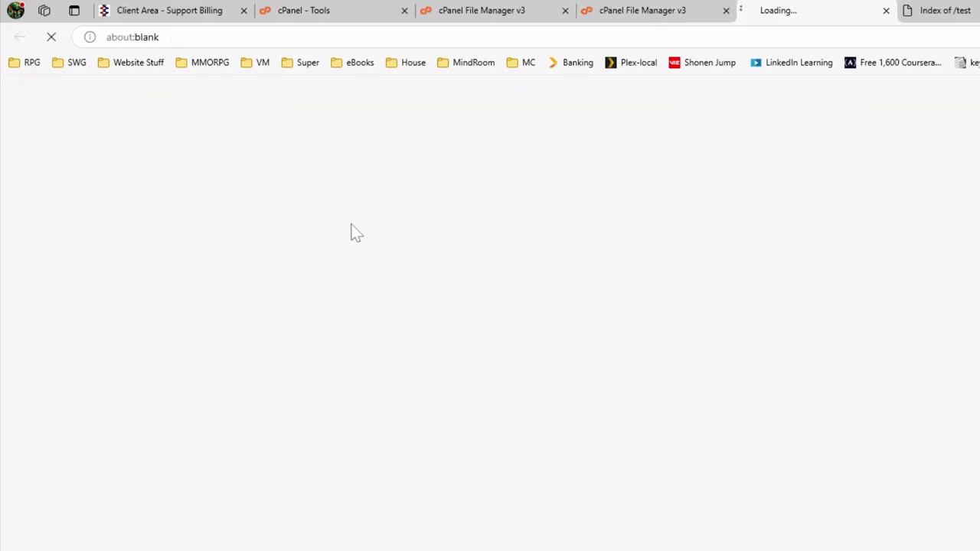
key(alt+Tab)
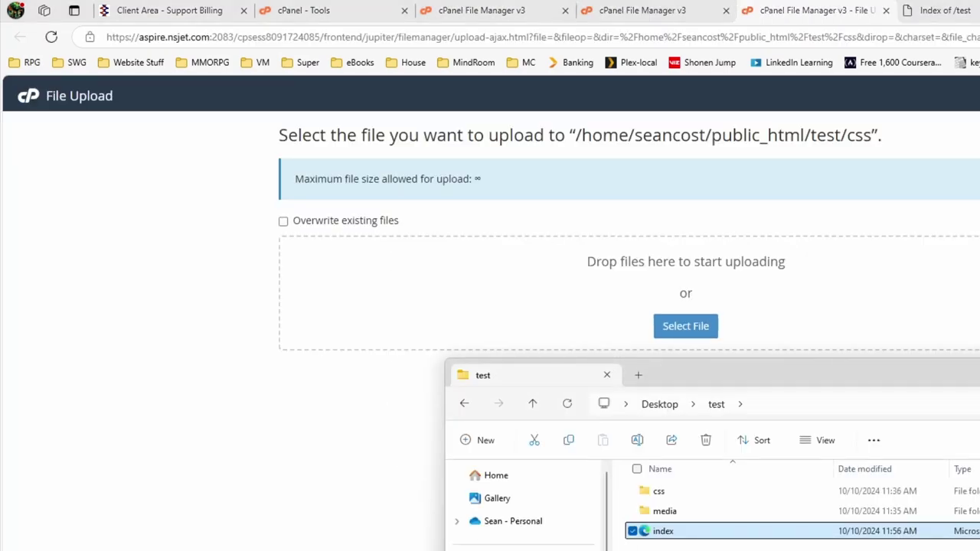
click(669, 492)
double_click(668, 491)
drag(665, 491, 548, 307)
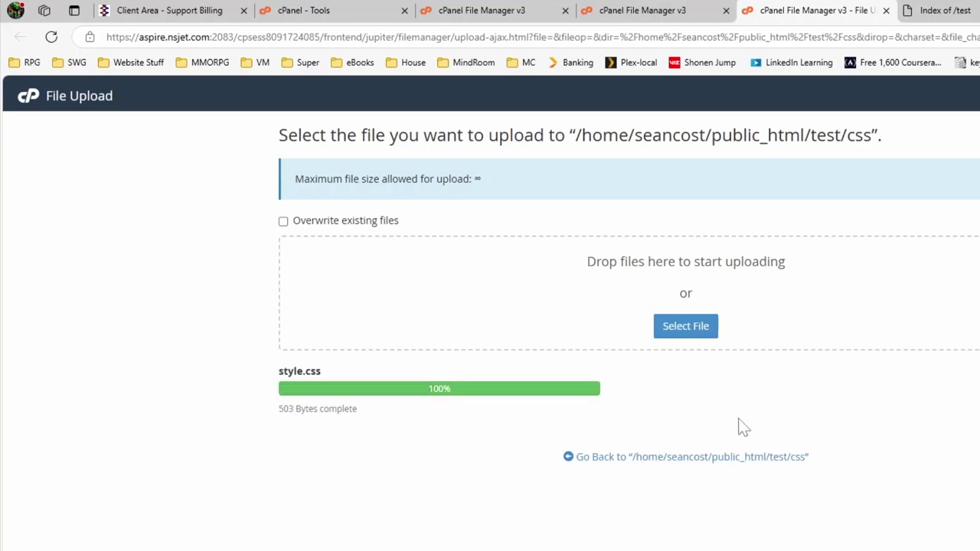
click(708, 460)
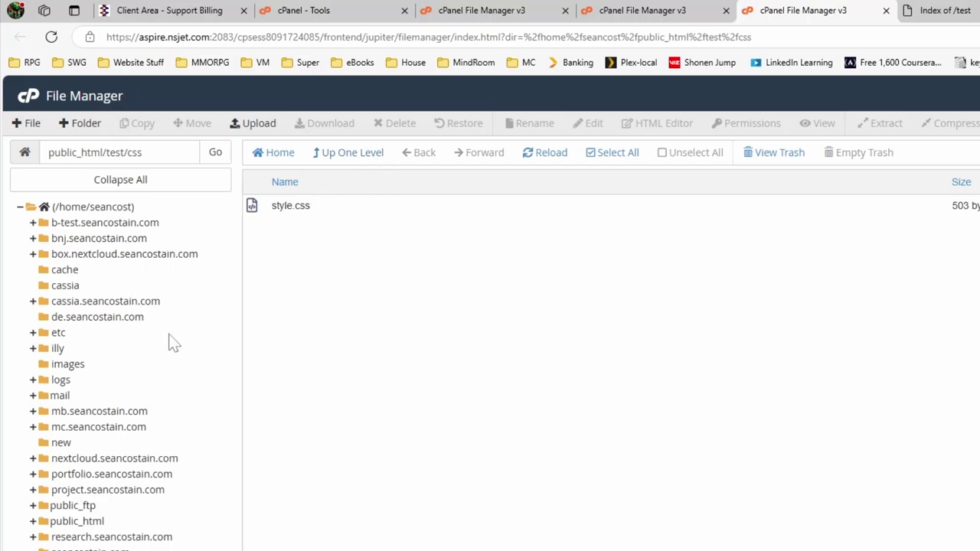
- Upload orangeCloud.mp4 from the local media folder into public_html/test/media and return to that server folder
click(348, 157)
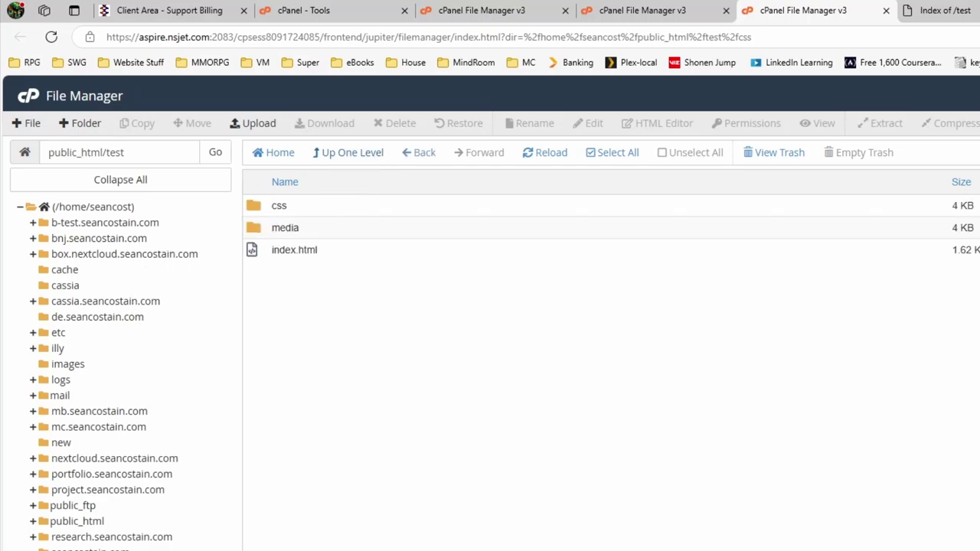
click(285, 227)
click(285, 227)
double_click(259, 227)
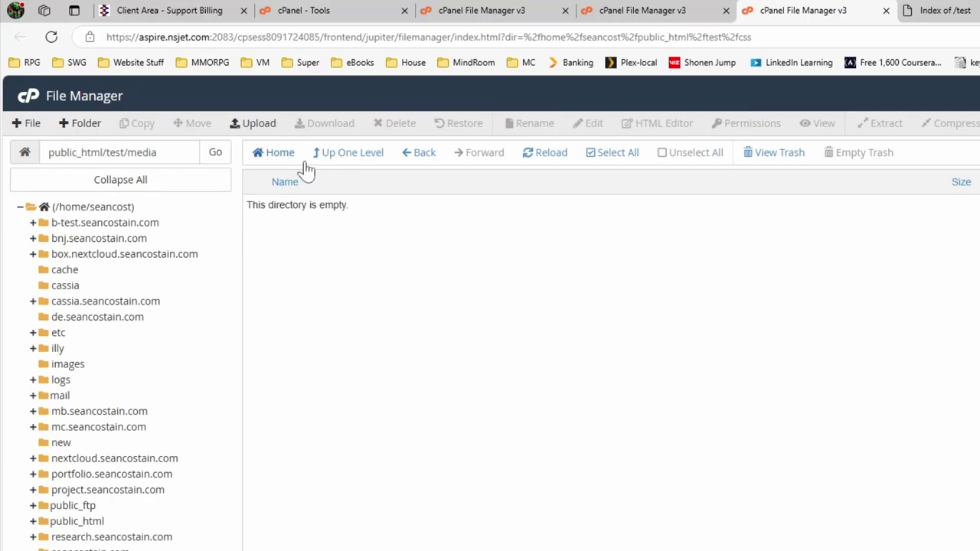
click(254, 124)
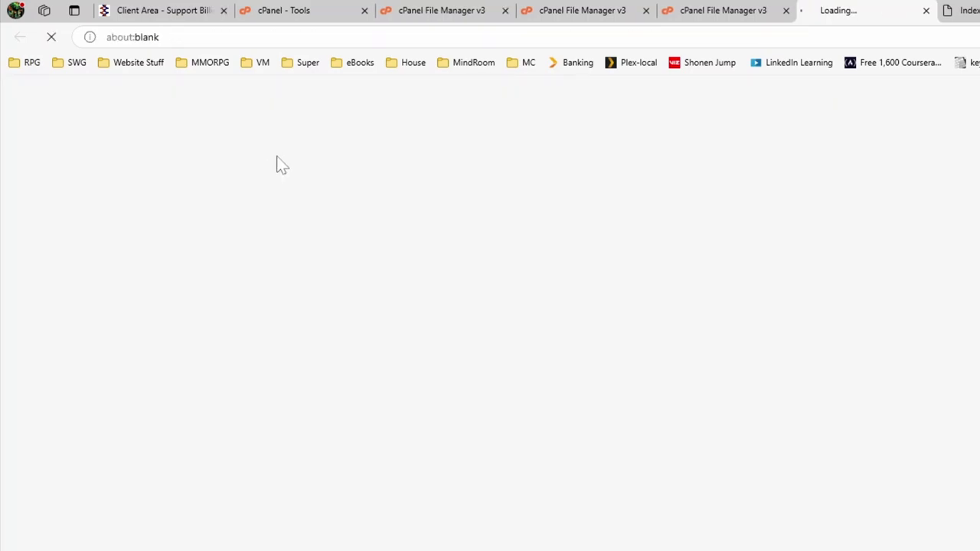
key(alt+Tab)
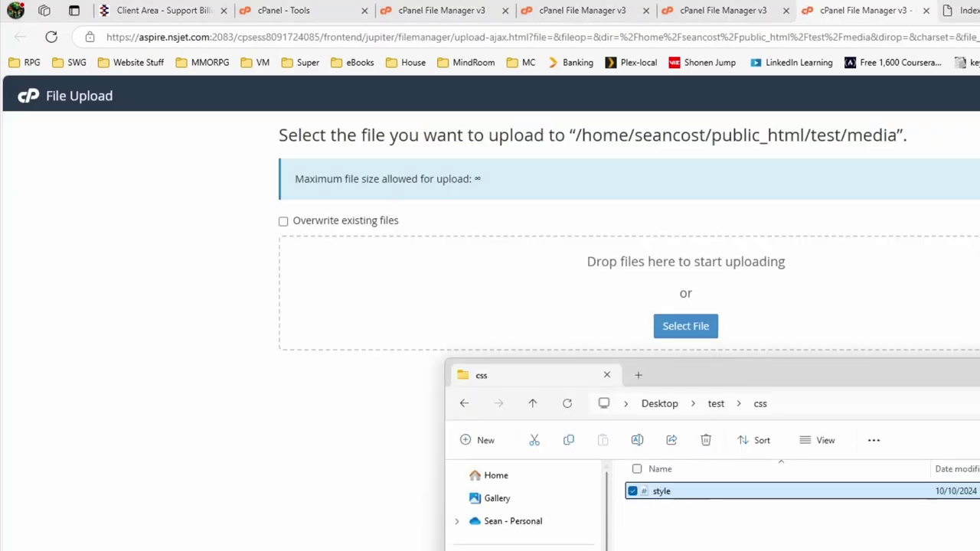
click(717, 406)
double_click(667, 510)
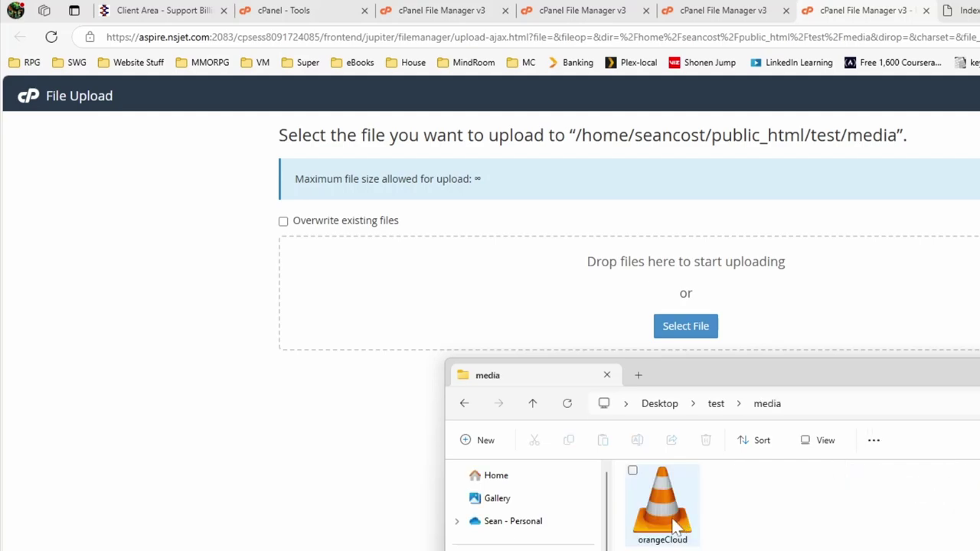
drag(663, 497, 583, 300)
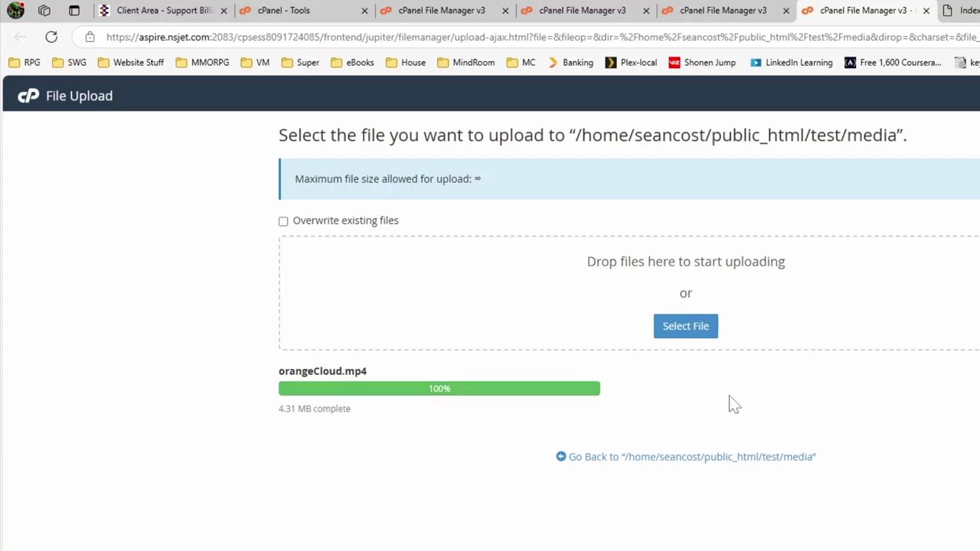
click(716, 458)
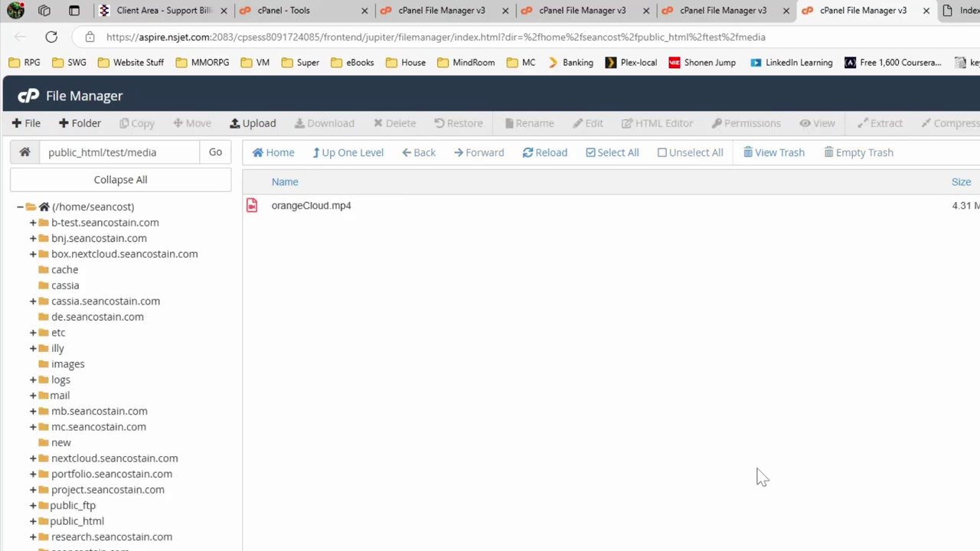
- Reload the live /test page and play its embedded video to check the published site
click(310, 10)
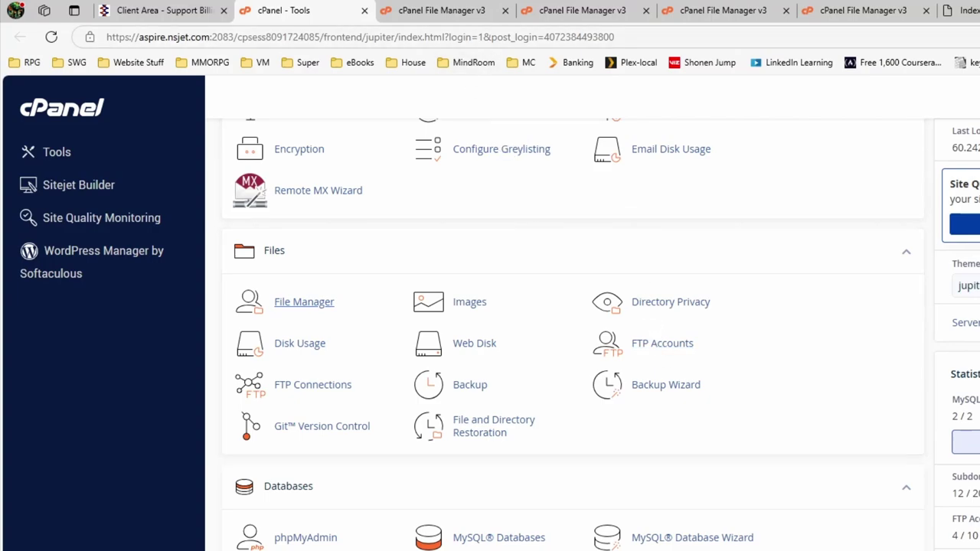
click(959, 10)
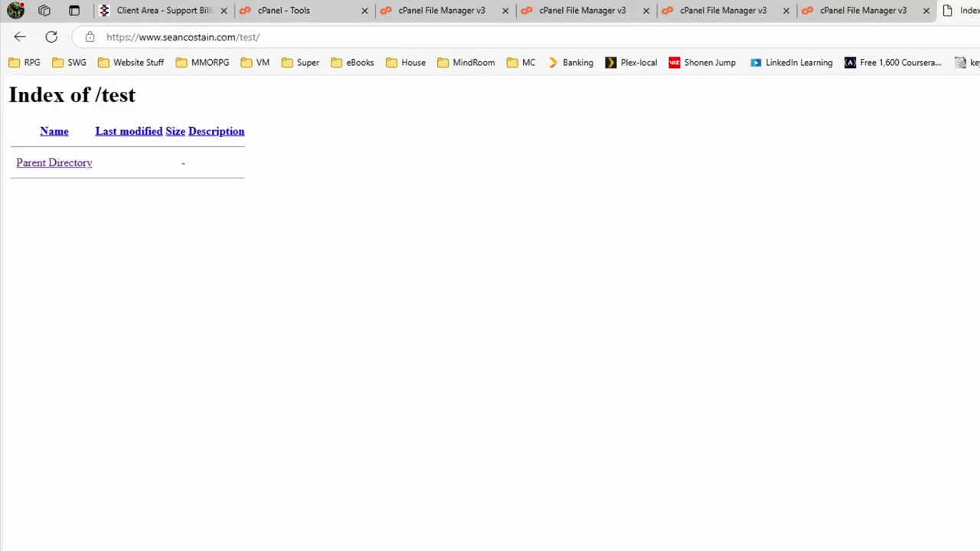
click(51, 37)
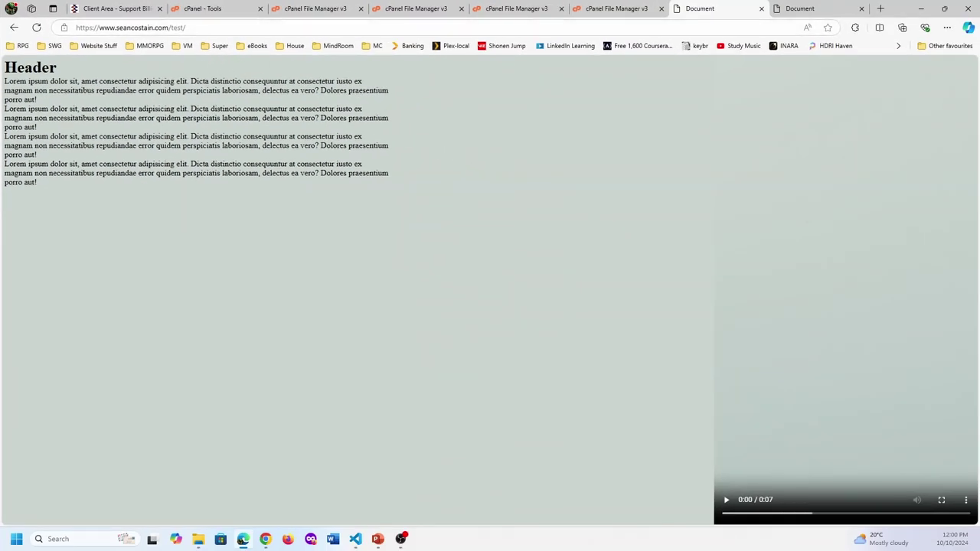
click(727, 501)
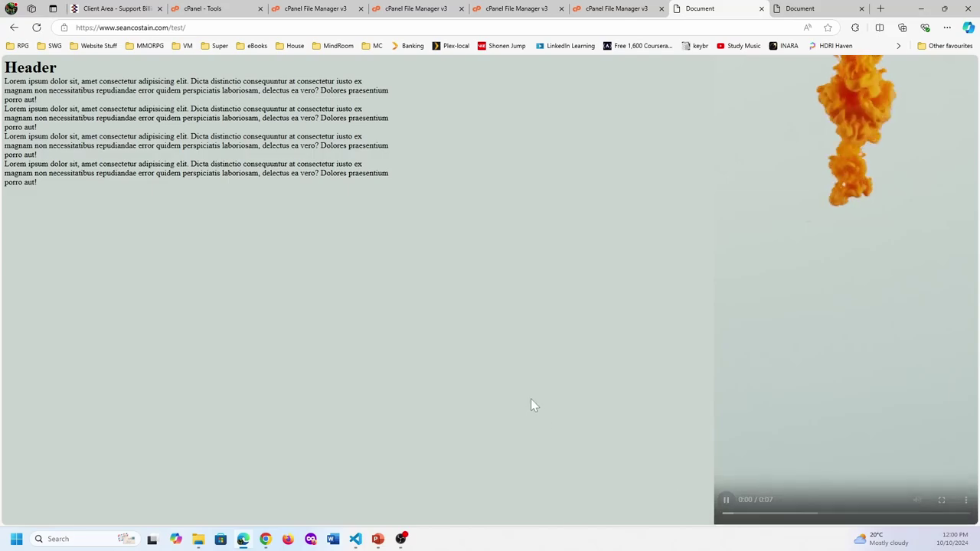